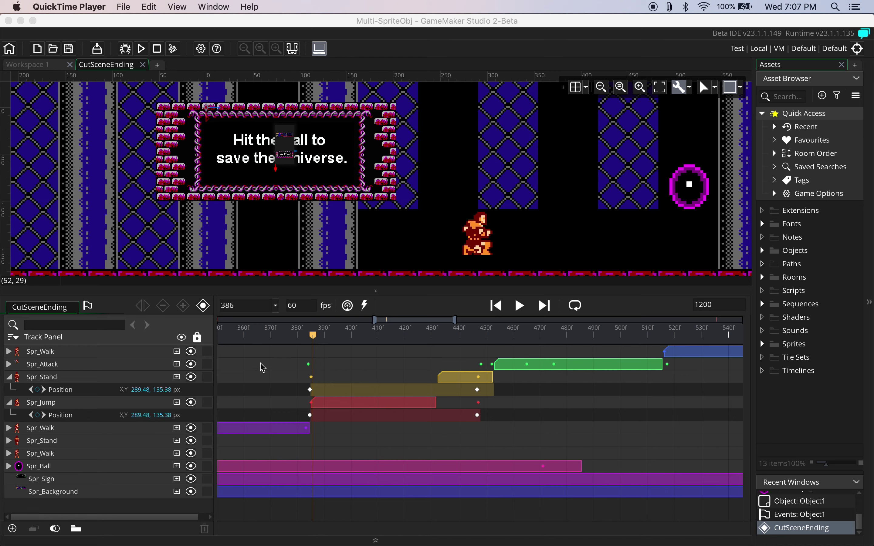
- Move the playhead to frame 385, at the start of the Spr_Jump clip
click(315, 338)
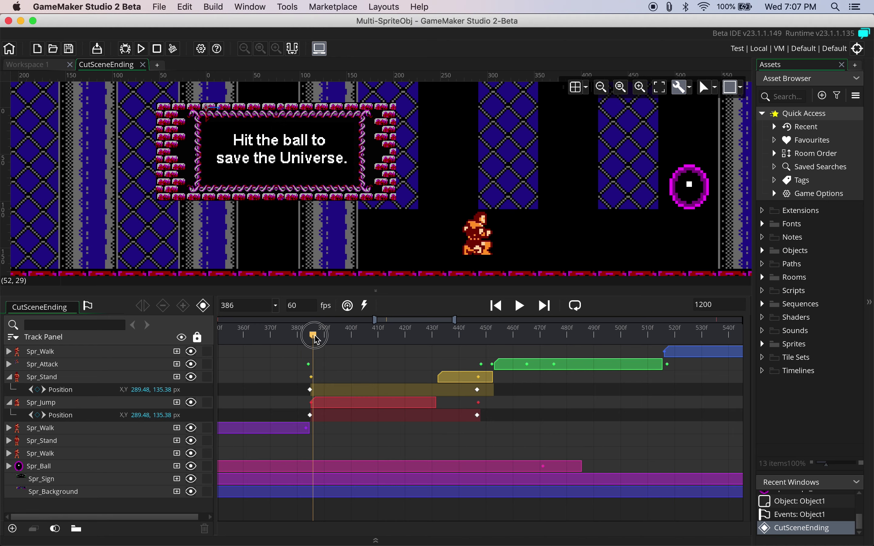
drag(316, 339, 317, 361)
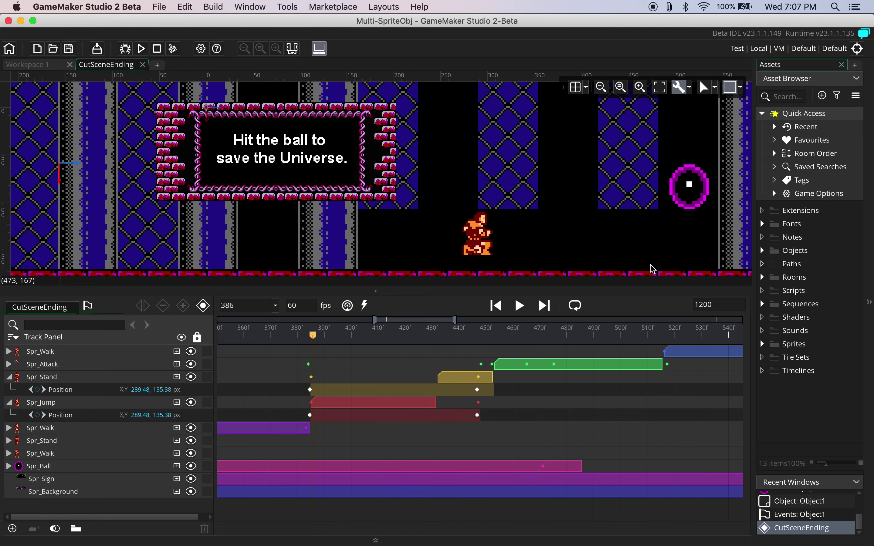
drag(314, 338, 310, 336)
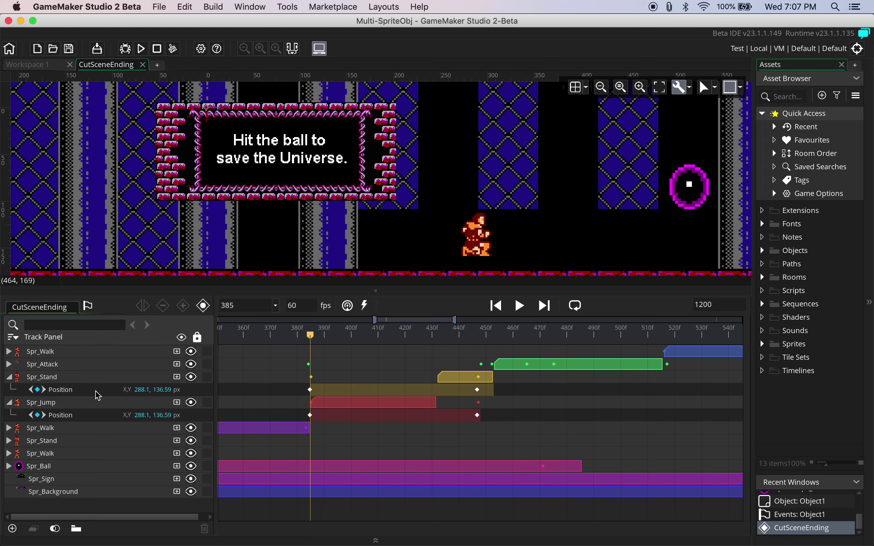
- Add Rotation parameter tracks to Spr_Attack, Spr_Stand and Spr_Jump, keying Spr_Jump's rotation at 0° on frame 385
click(10, 365)
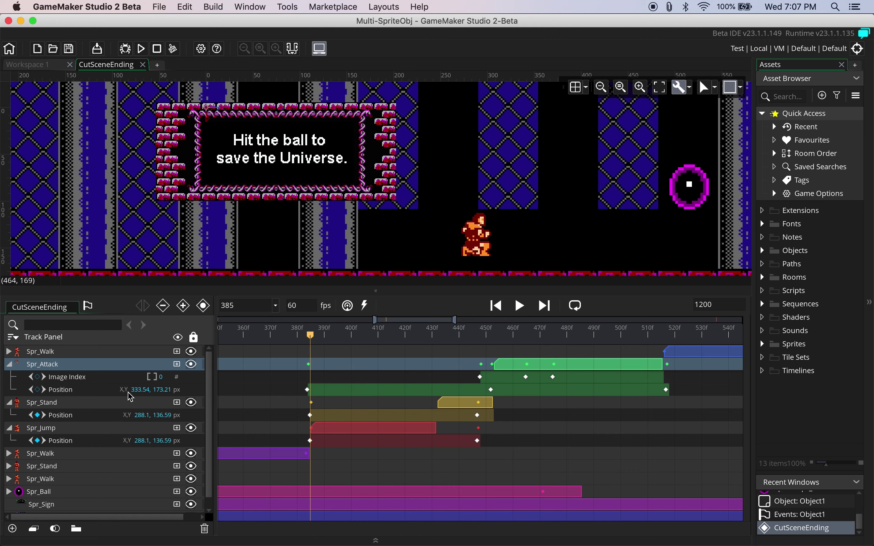
click(177, 364)
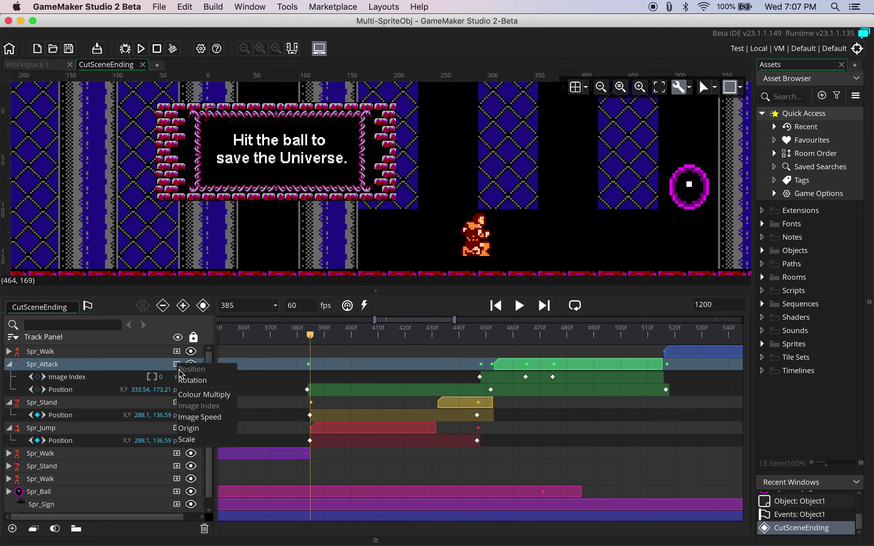
click(184, 380)
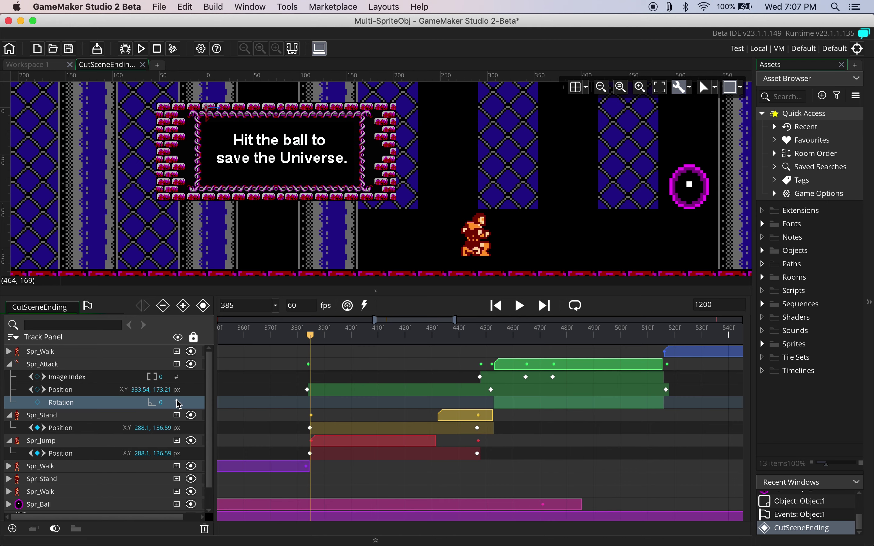
click(177, 415)
click(185, 441)
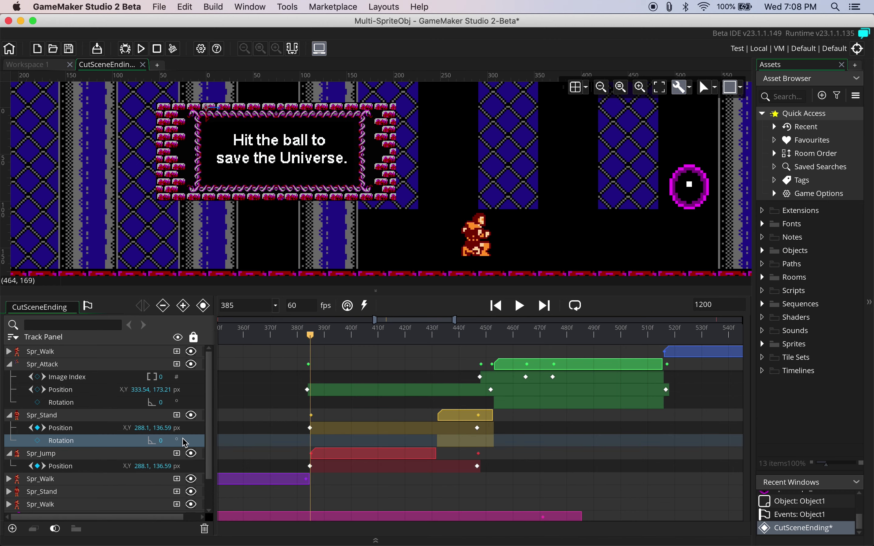
click(177, 454)
click(183, 472)
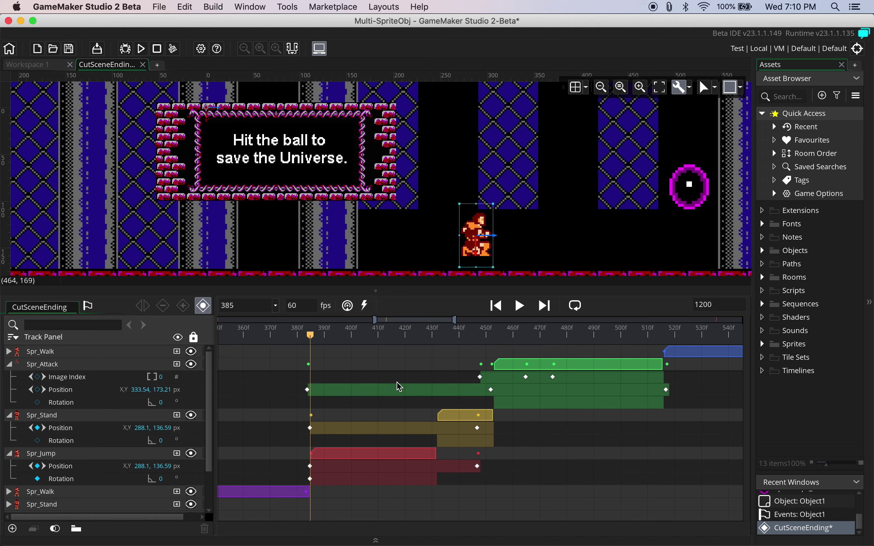
- Key Spr_Jump's rotation at -150° on frame 432, at the end of its clip
drag(311, 334, 441, 349)
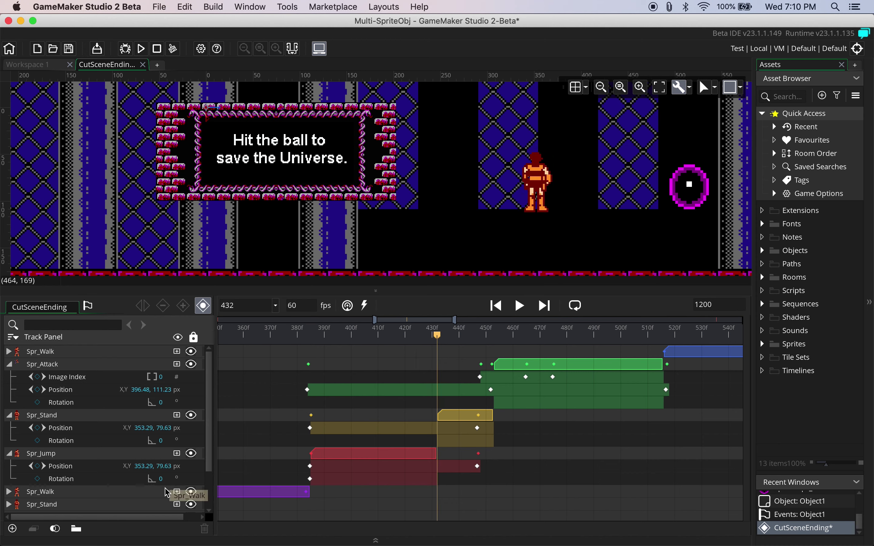
text(-1)
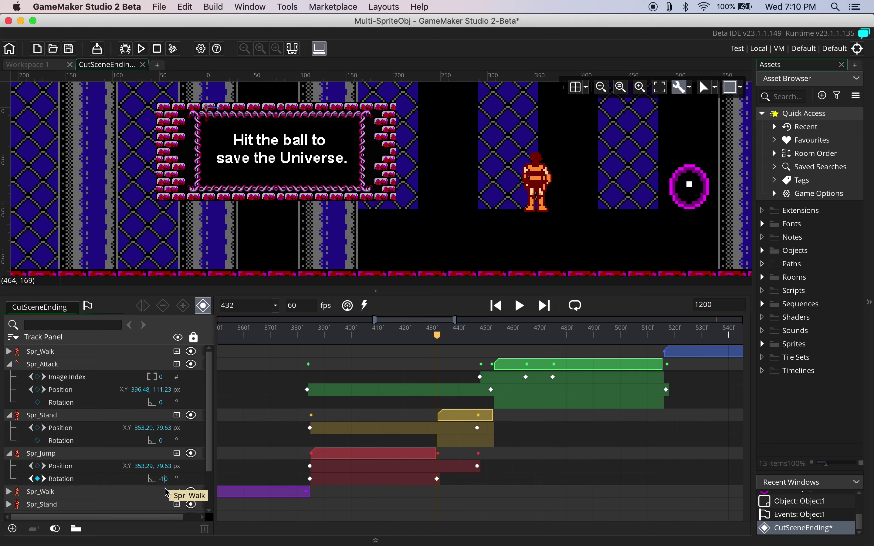
text(50)
key(BackSpace)
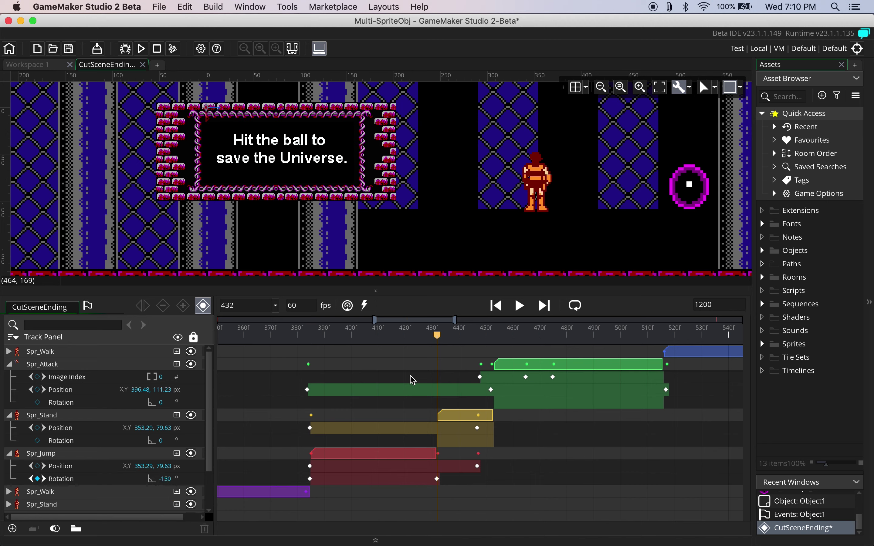
- Key Spr_Stand's rotation at -150° on frame 432, at the start of its clip
drag(440, 336, 439, 359)
click(38, 441)
click(160, 441)
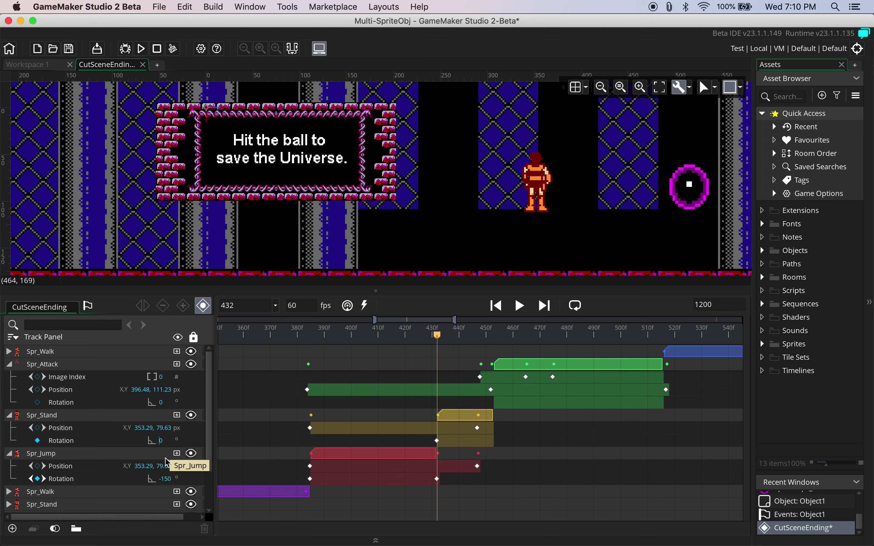
text(-150)
key(BackSpace)
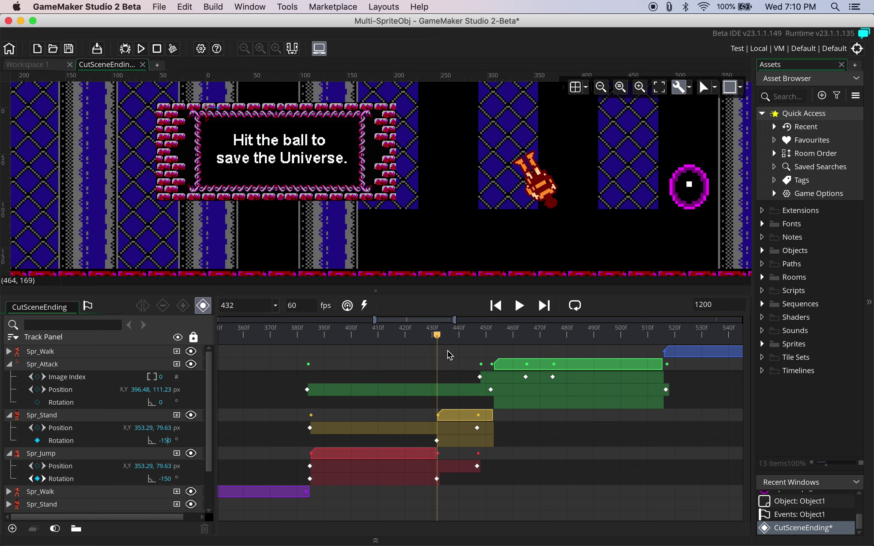
- Key a rotation of -220° for Spr_Stand on frame 453 and for Spr_Attack on frame 448
drag(440, 340, 496, 353)
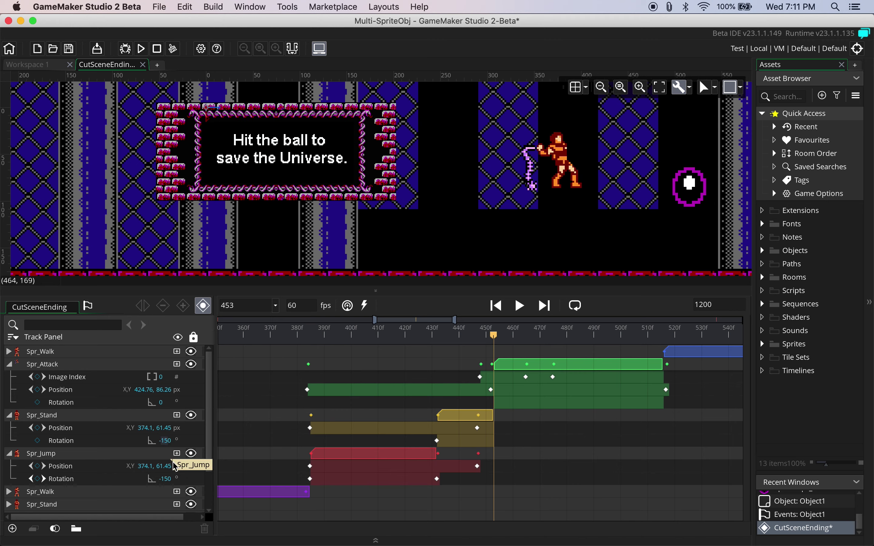
text(-220)
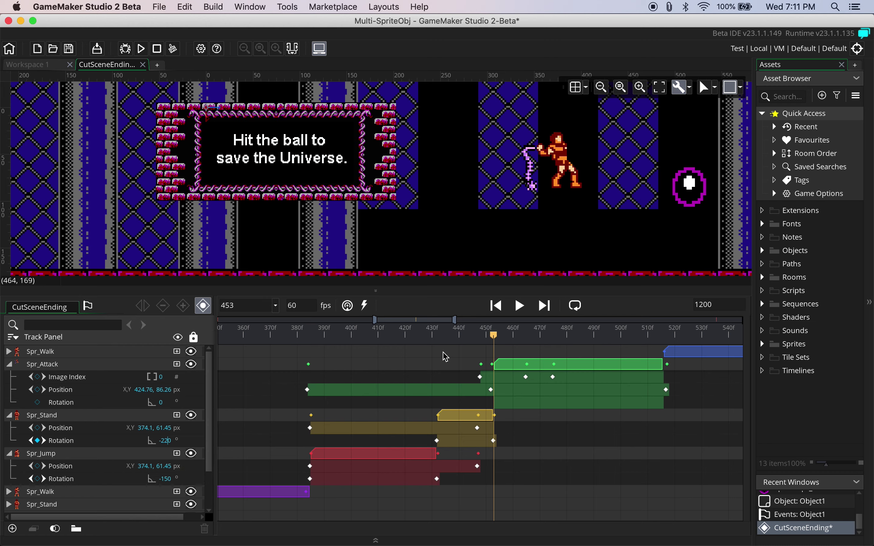
mouse_move(489, 338)
mouse_down()
mouse_move(464, 336)
mouse_move(336, 369)
mouse_move(452, 337)
mouse_move(492, 349)
mouse_move(462, 347)
mouse_move(497, 350)
mouse_move(493, 342)
mouse_up()
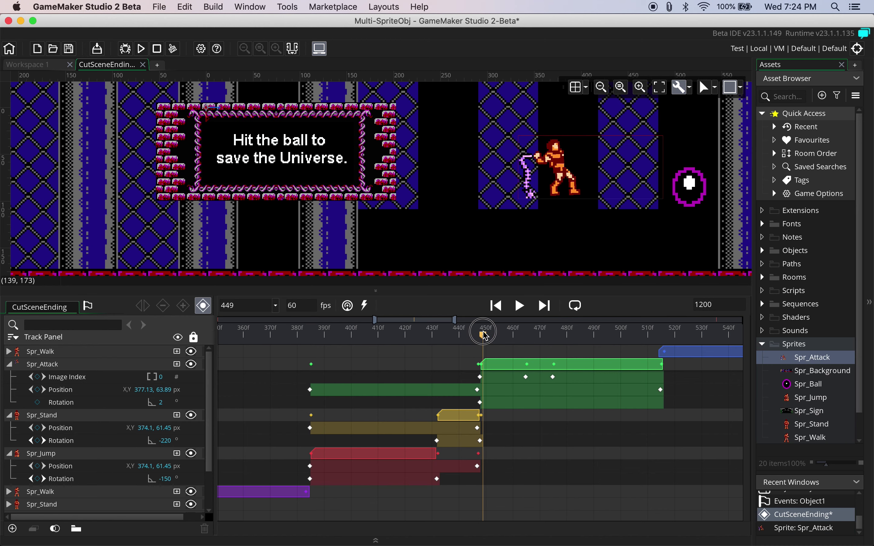
drag(484, 336, 485, 336)
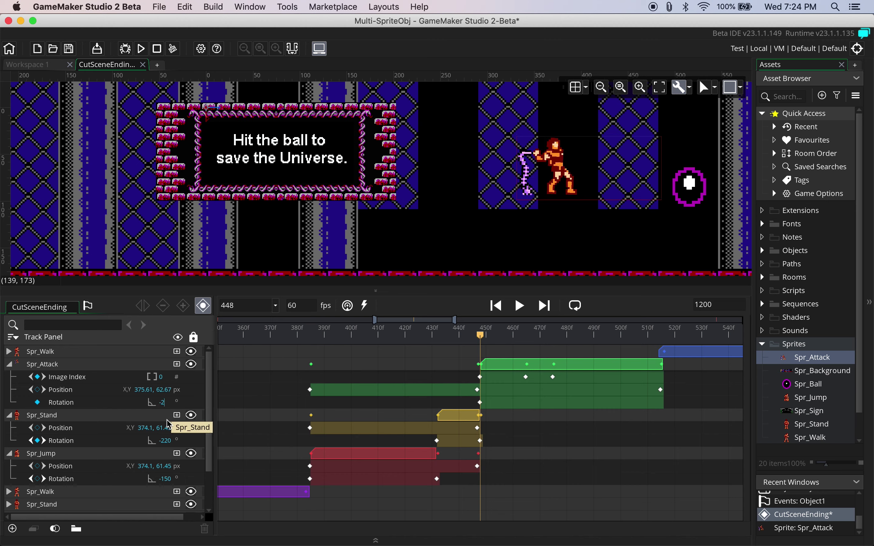
- Key Spr_Attack's rotation at -360° on frame 485 to complete the somersault
drag(481, 335, 580, 335)
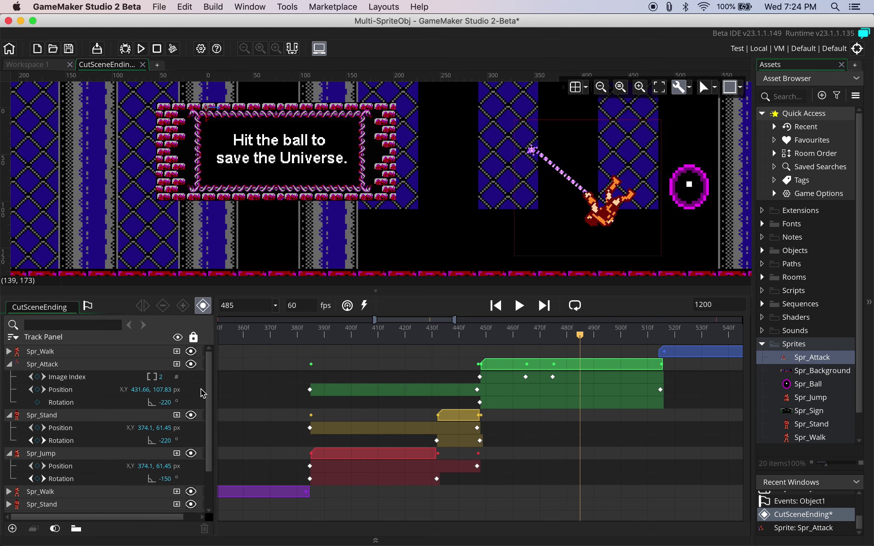
click(169, 403)
key(BackSpace)
key(BackSpace)
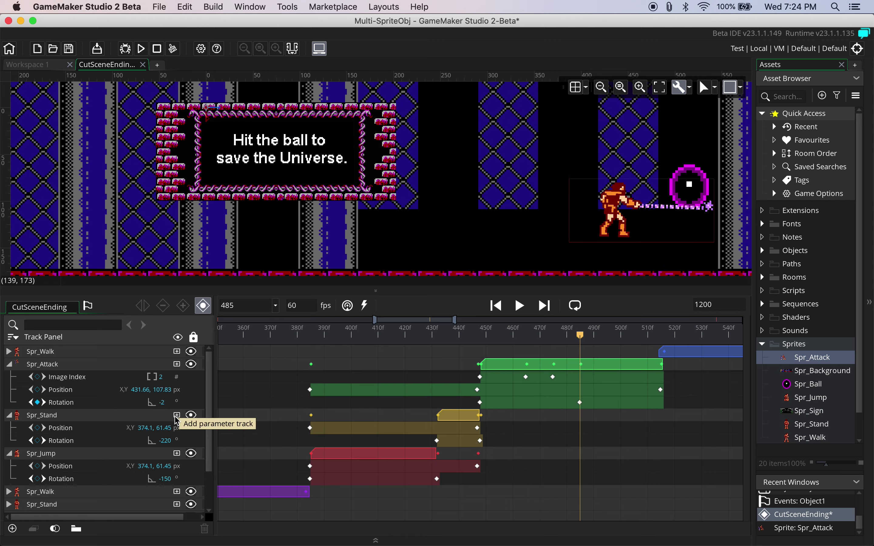
key(BackSpace)
text(360)
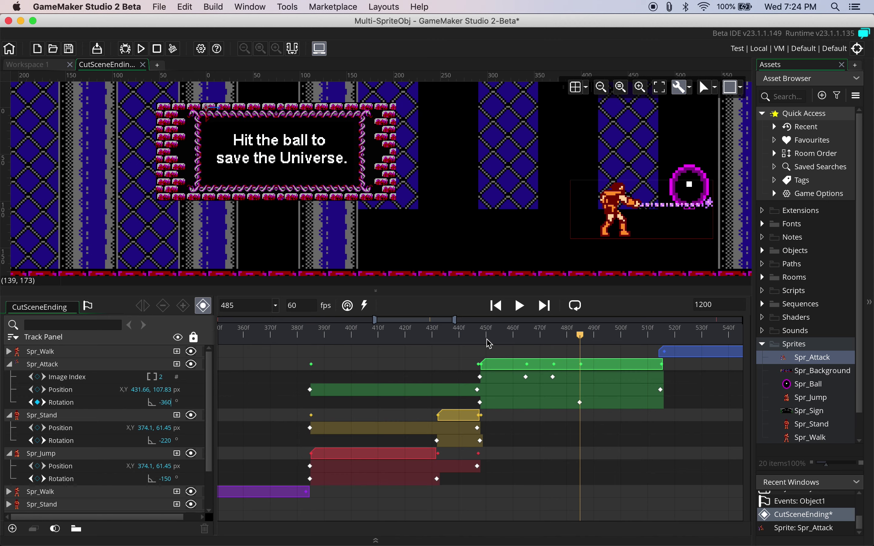
- Preview the somersault by playing the sequence from frame 385, and return the playhead to that frame
click(312, 344)
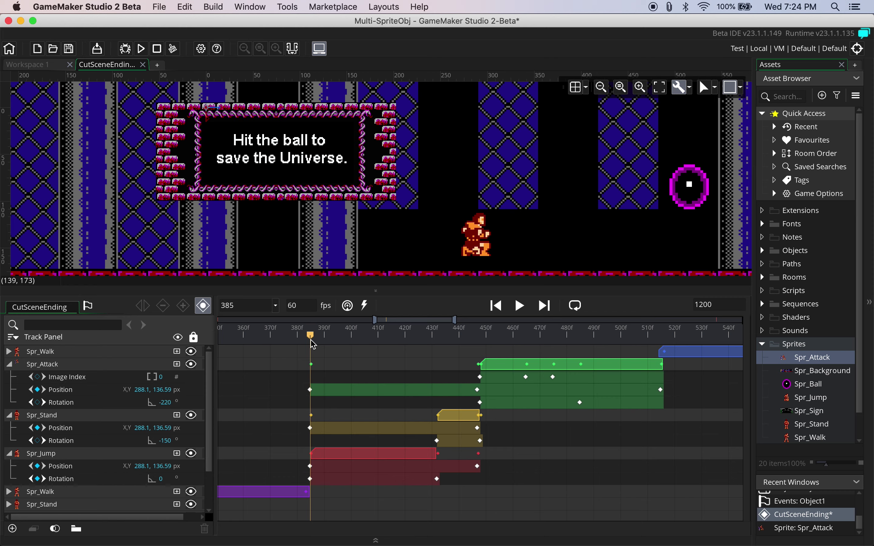
key(space)
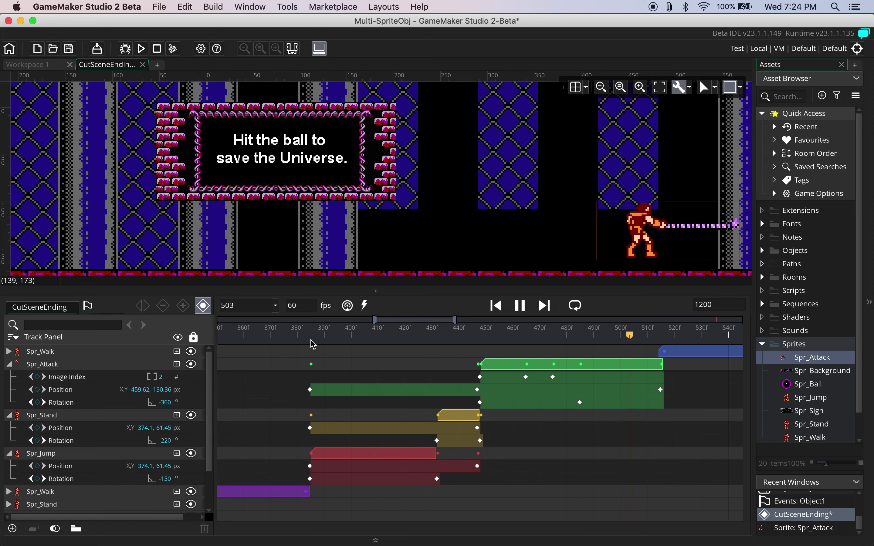
key(space)
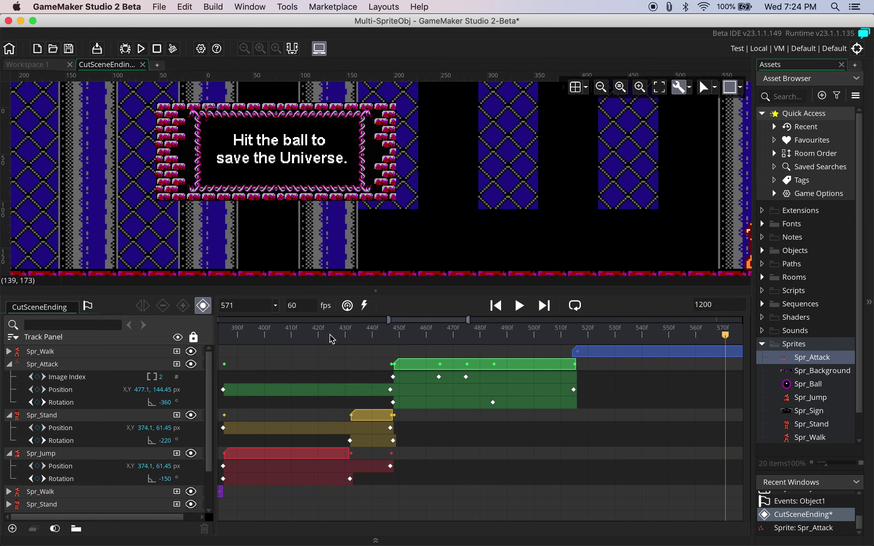
click(421, 338)
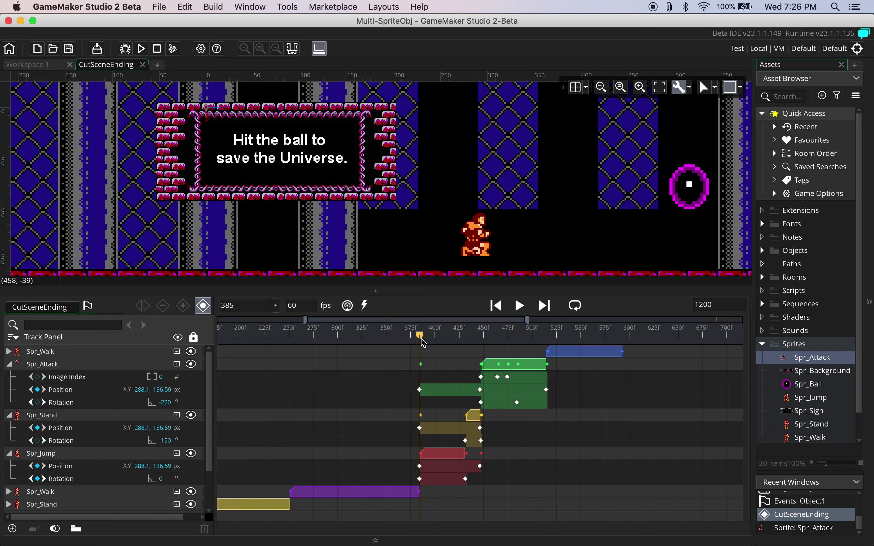